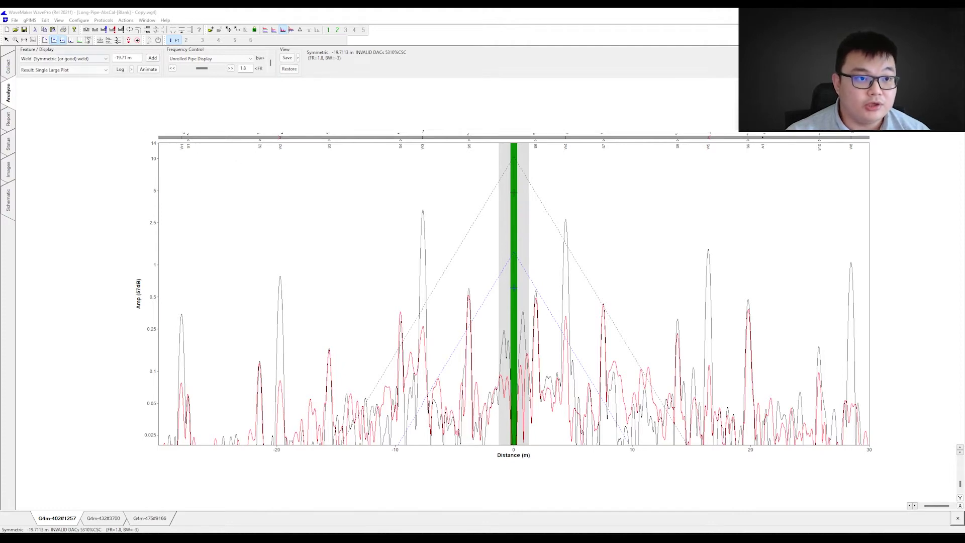
# Configure the DAC levels so the DAC start point continuously changes to match the Reverb amplitude
pyautogui.click(79, 20)
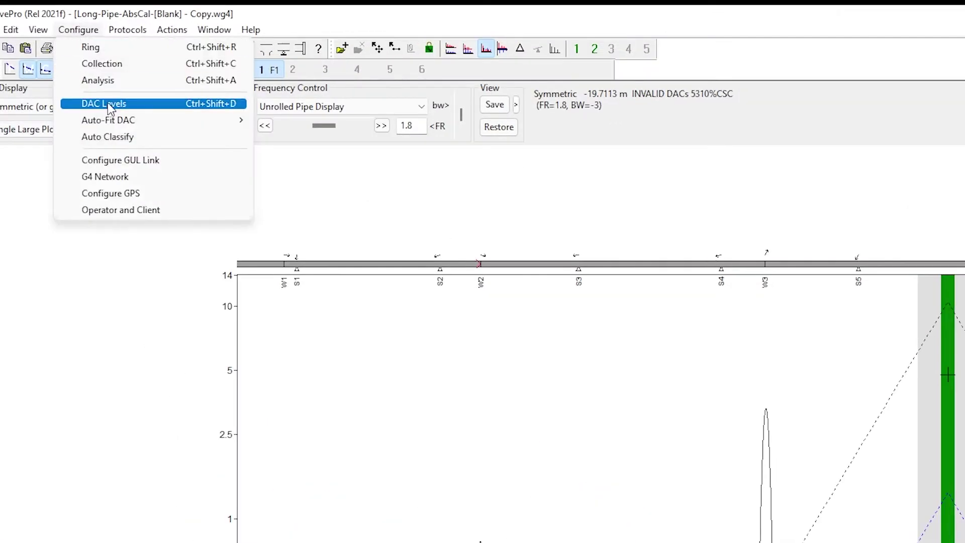
pyautogui.click(92, 57)
pyautogui.click(407, 190)
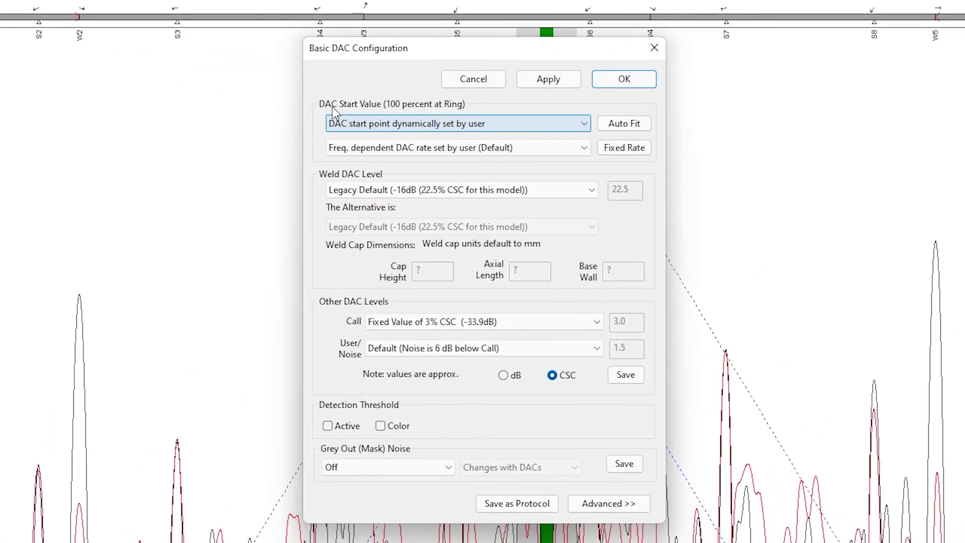
pyautogui.click(568, 125)
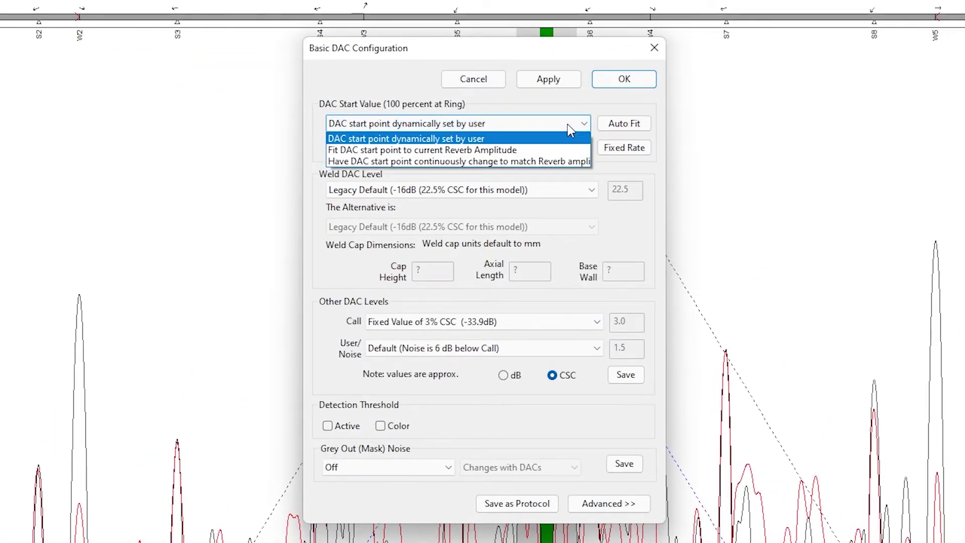
pyautogui.click(567, 162)
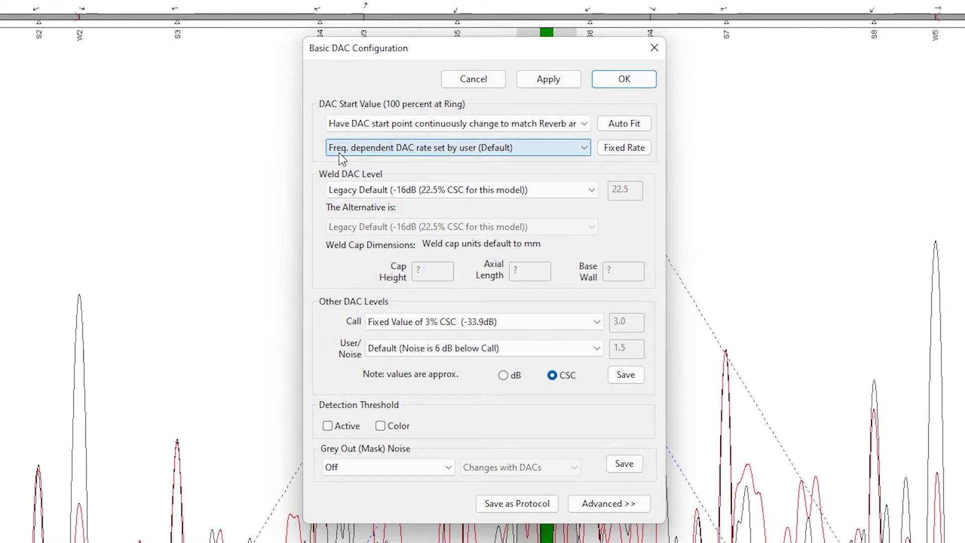
# Keep the default frequency-dependent DAC rate, set the Weld DAC Level to Calculate From Marked Weld (via Reverb Calibration), and apply the configuration
pyautogui.click(581, 150)
pyautogui.click(580, 149)
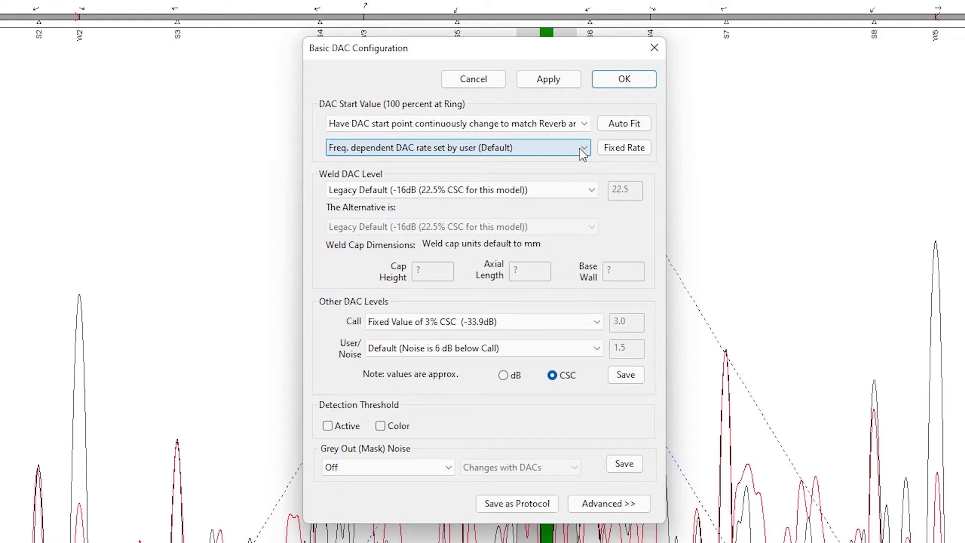
pyautogui.click(586, 188)
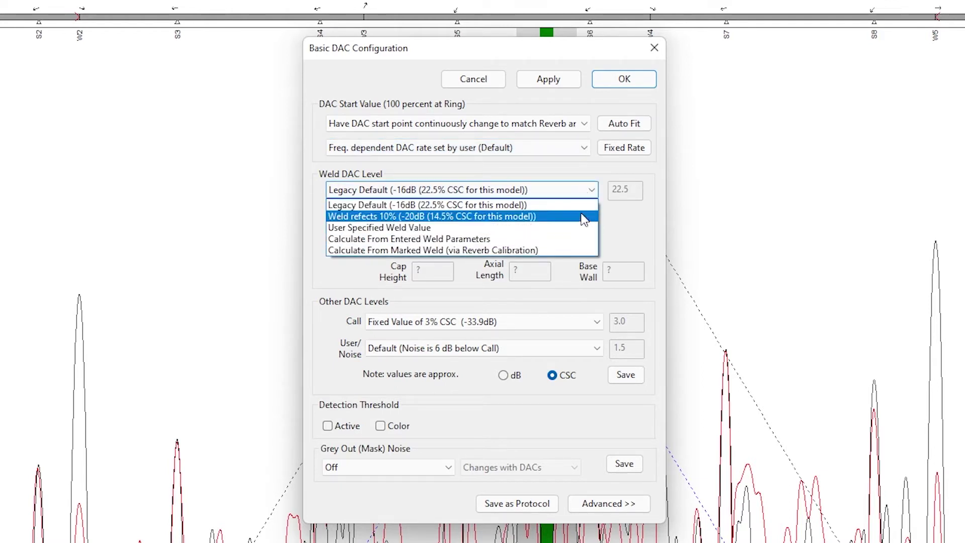
pyautogui.click(538, 251)
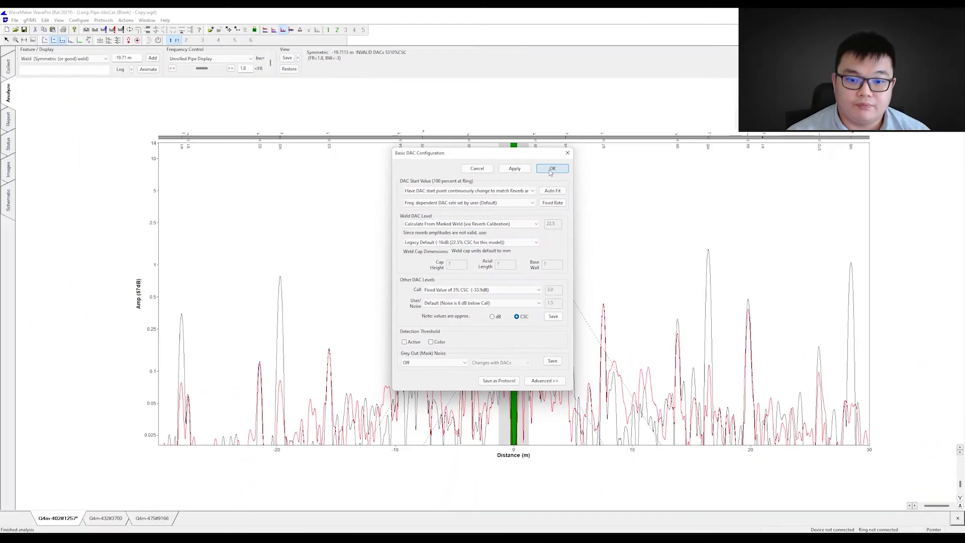
pyautogui.click(552, 169)
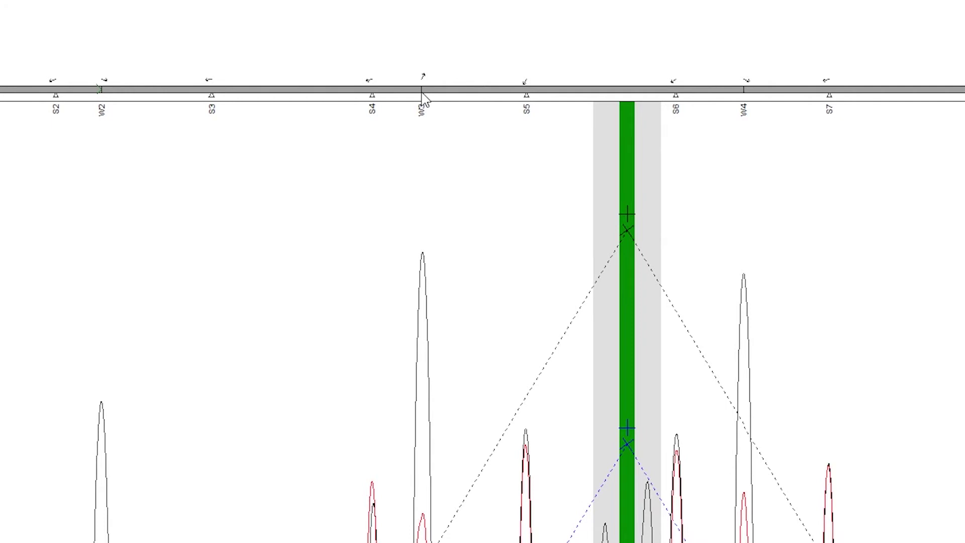
# Mark welds W3 and W4 as Reverb References
pyautogui.rightClick(422, 92)
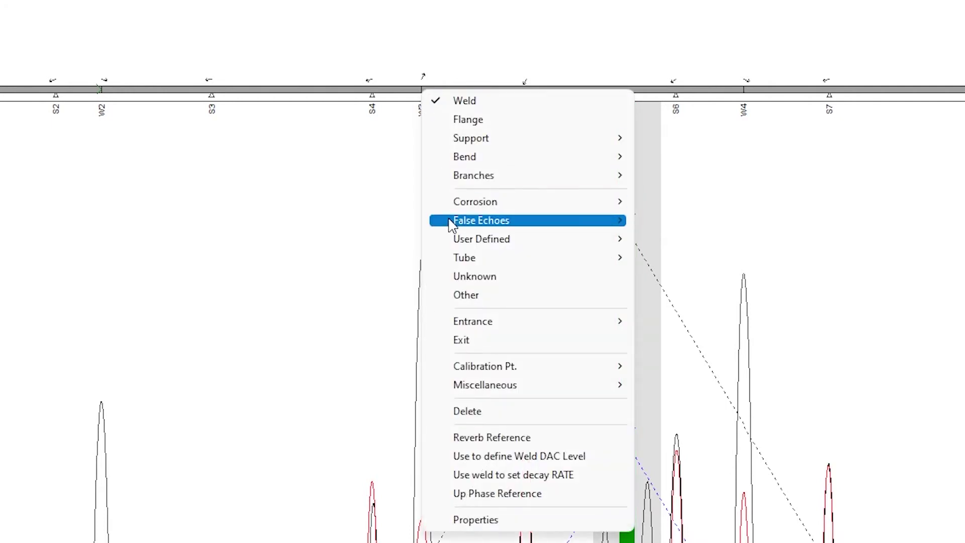
pyautogui.click(589, 440)
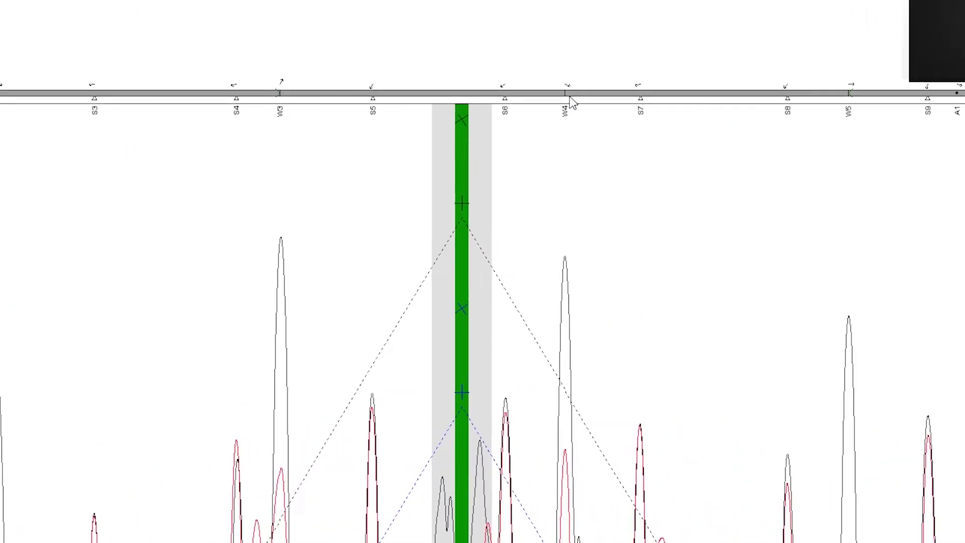
pyautogui.rightClick(569, 83)
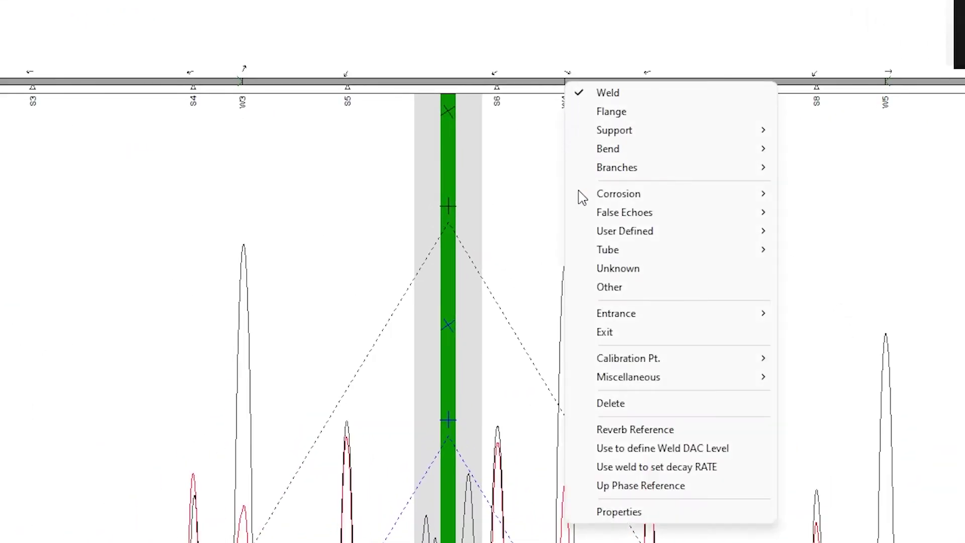
pyautogui.click(683, 439)
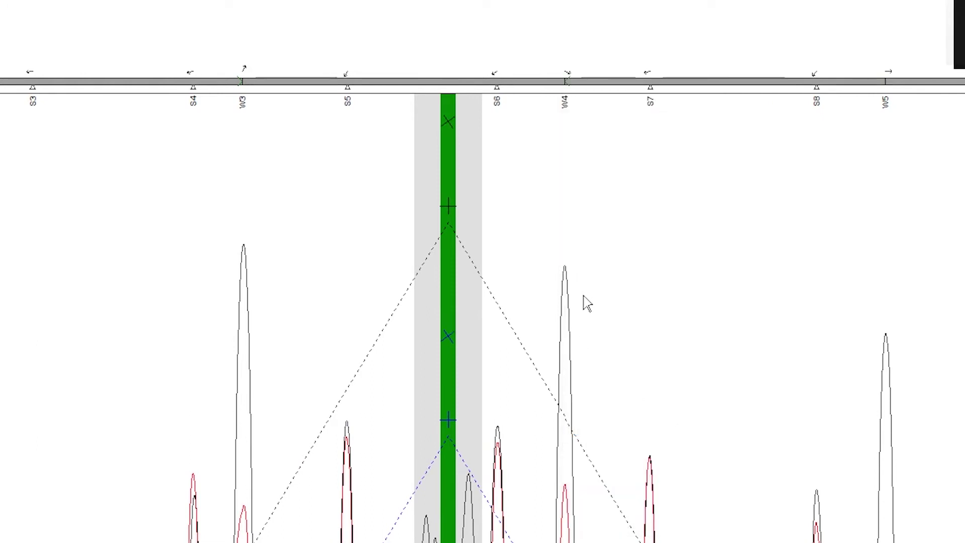
# Use weld W4 to define the Weld DAC Level
pyautogui.rightClick(565, 82)
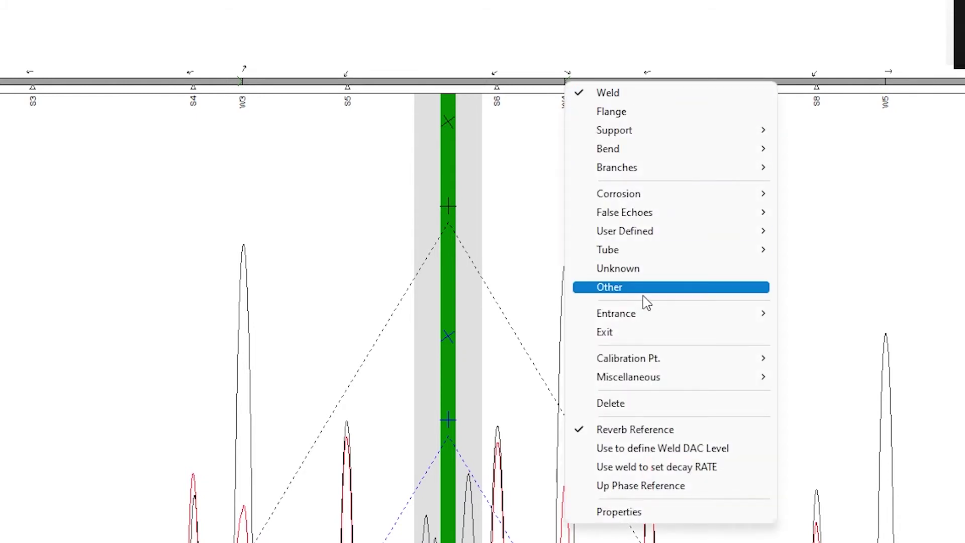
pyautogui.moveTo(653, 318)
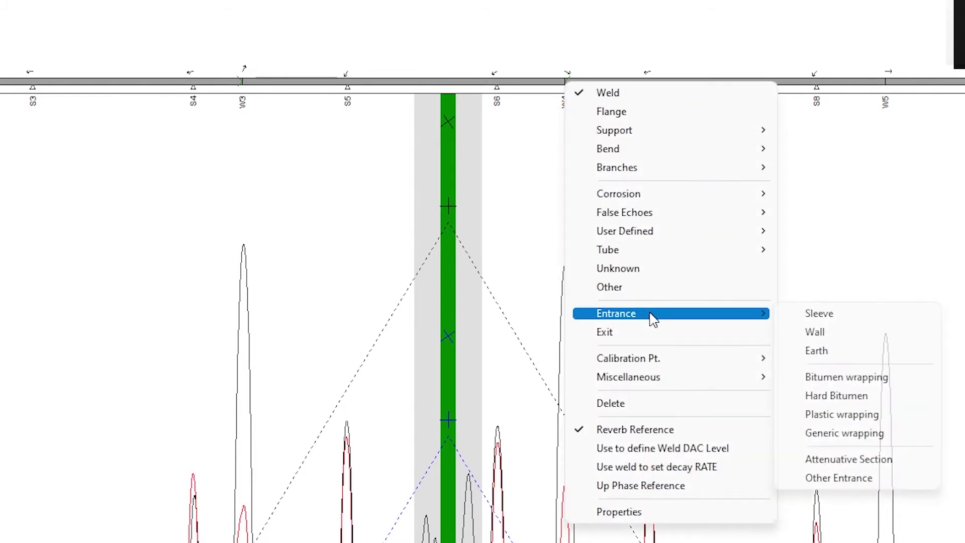
pyautogui.click(737, 460)
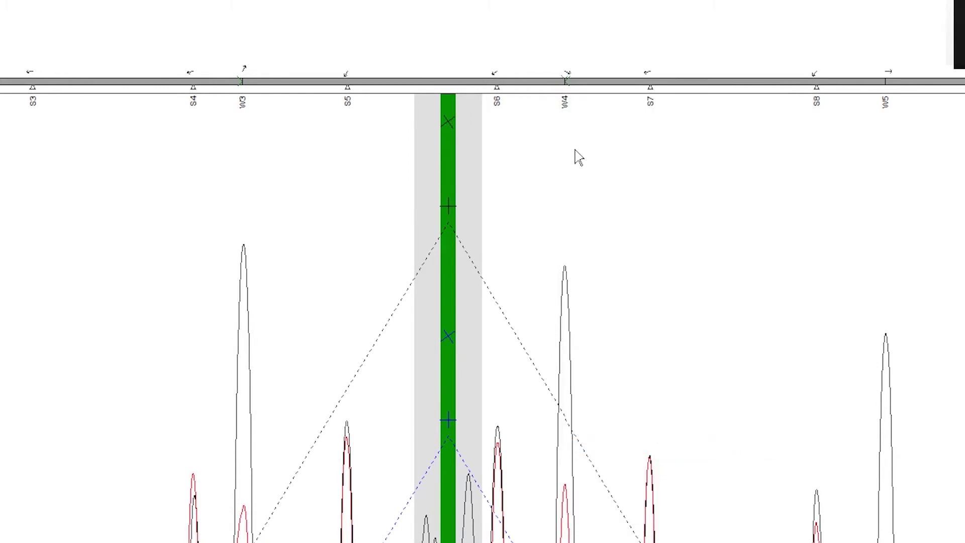
# Use welds W4 and W5 to set the DAC decay rate
pyautogui.rightClick(566, 82)
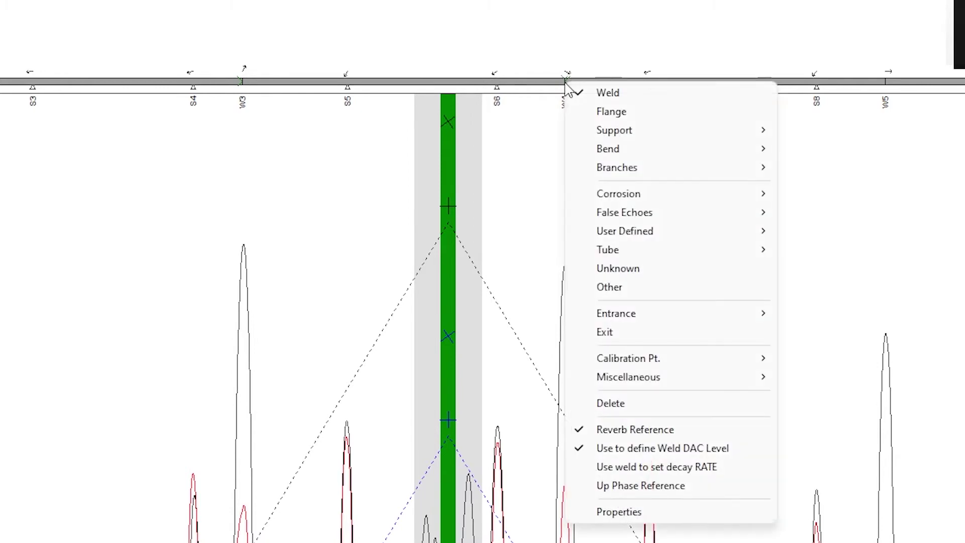
pyautogui.click(750, 467)
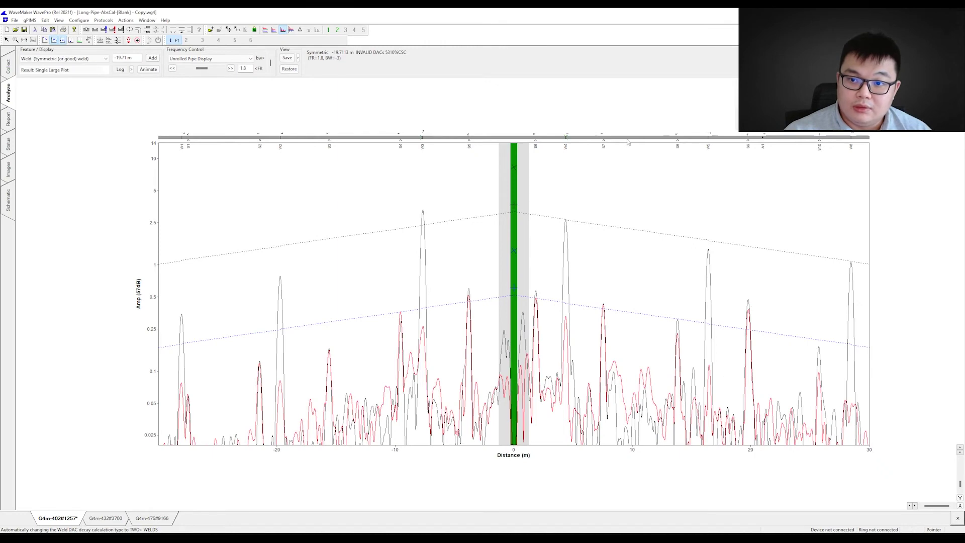
pyautogui.rightClick(709, 137)
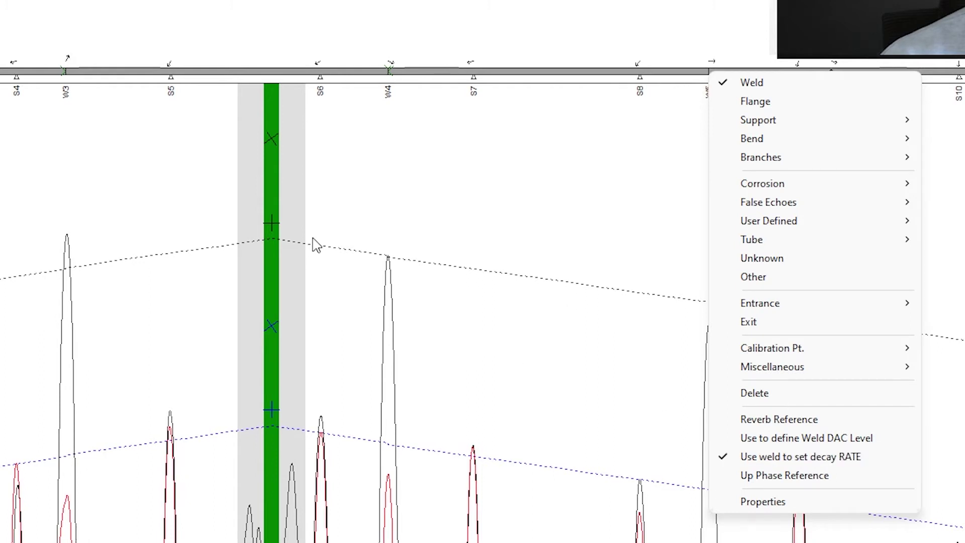
pyautogui.click(435, 248)
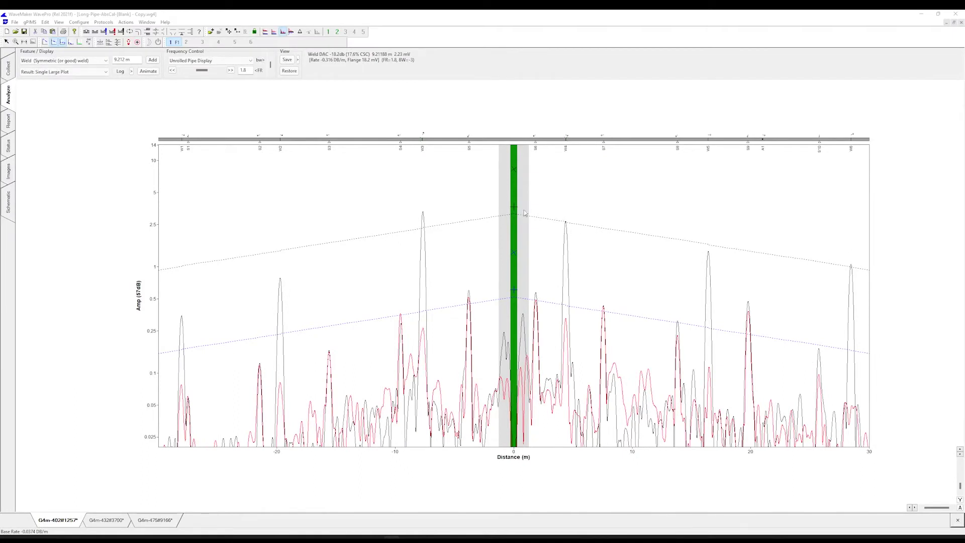
# Check the weld DAC curve, the decay-rate option of weld W5 and the displayed decay rate
pyautogui.click(450, 224)
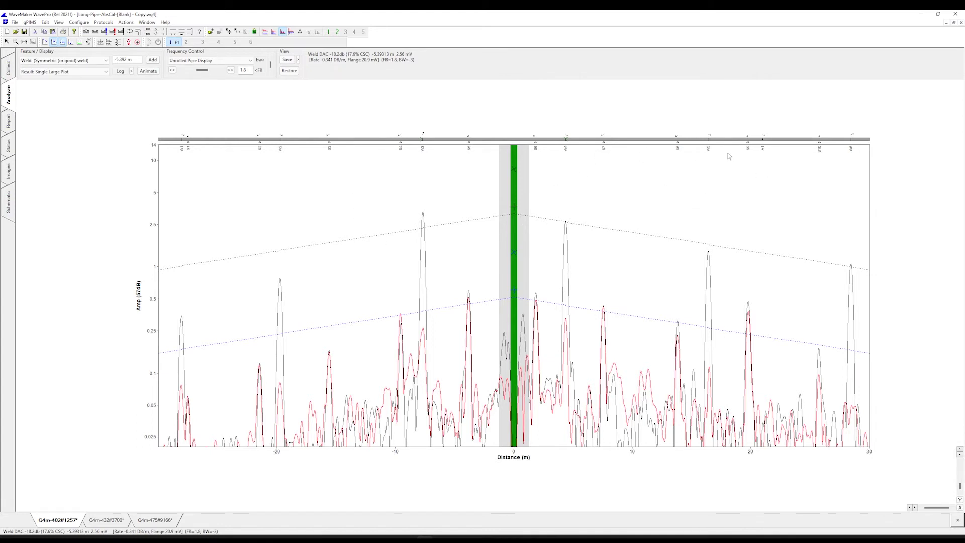
pyautogui.rightClick(708, 141)
pyautogui.click(724, 314)
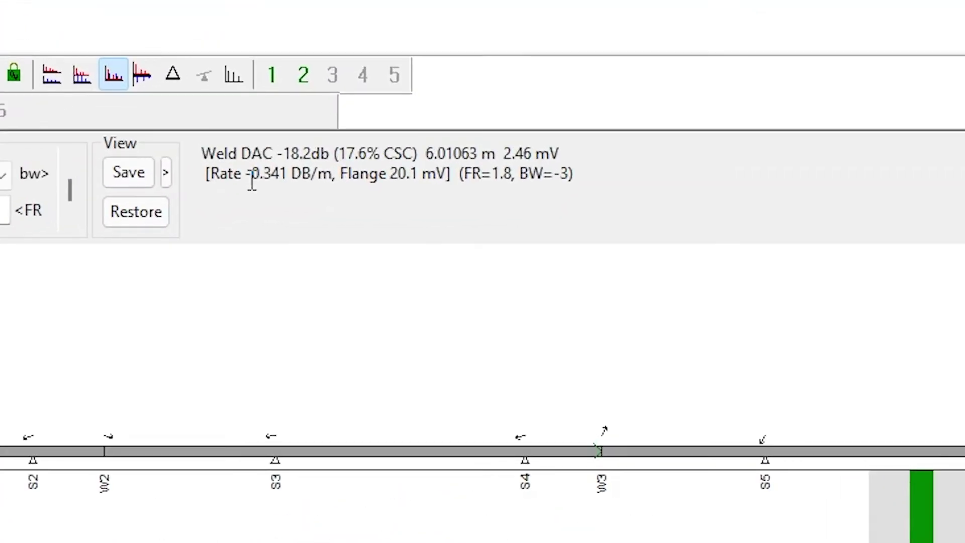
pyautogui.moveTo(322, 62); pyautogui.dragTo(344, 64)
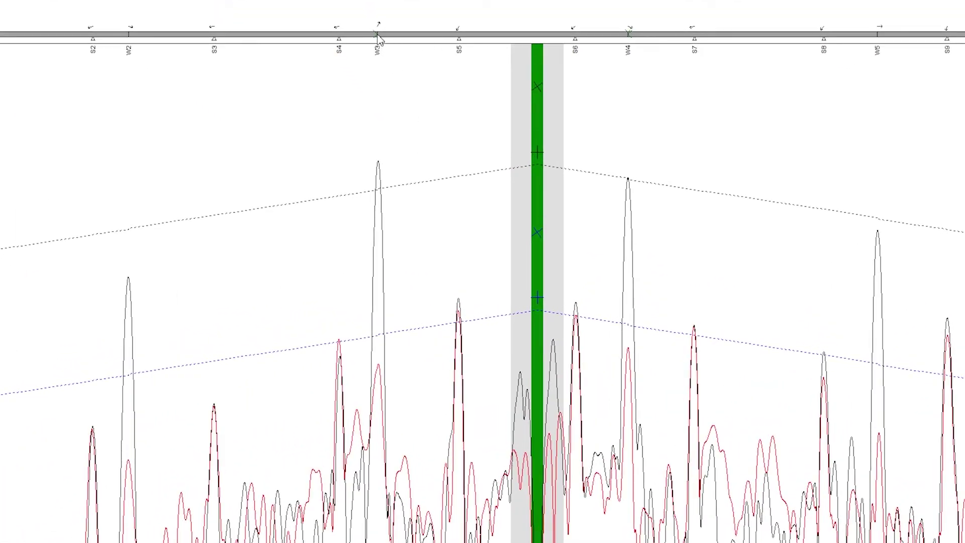
# Use weld W3 to define the Weld DAC Level and remove that flag from the other features
pyautogui.rightClick(377, 35)
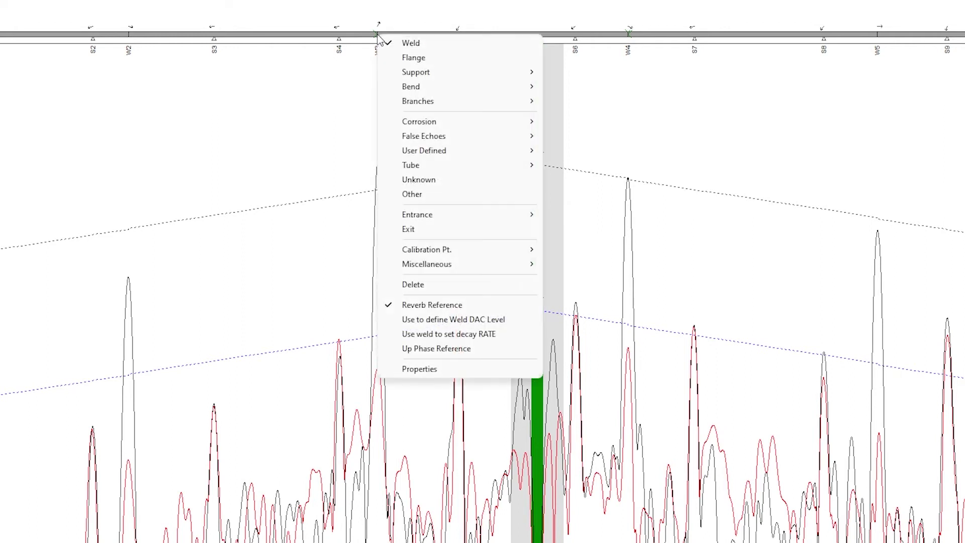
pyautogui.click(491, 322)
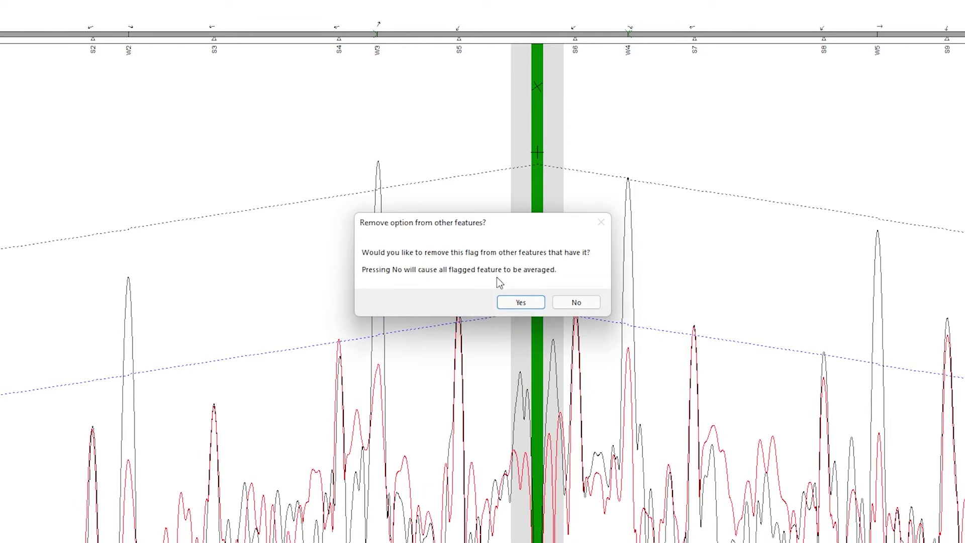
pyautogui.click(521, 302)
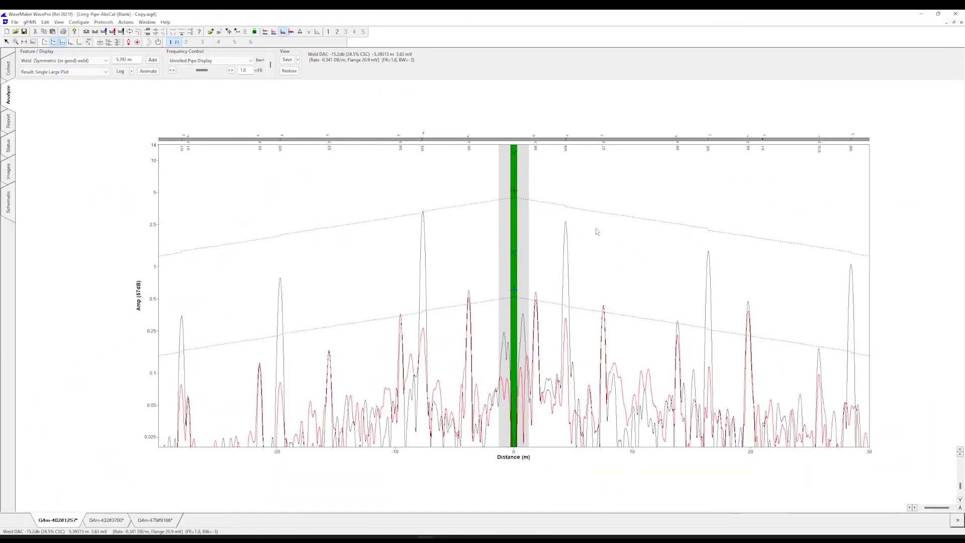
# Read the reflection amplitude and CSC at the W4 and W3 weld peaks against the weld DAC
pyautogui.click(566, 222)
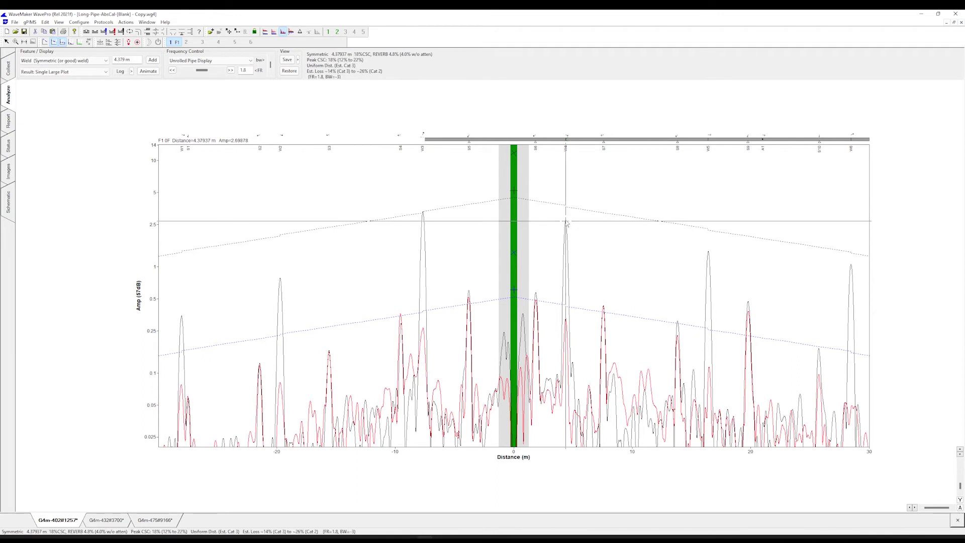
pyautogui.click(423, 214)
pyautogui.click(423, 212)
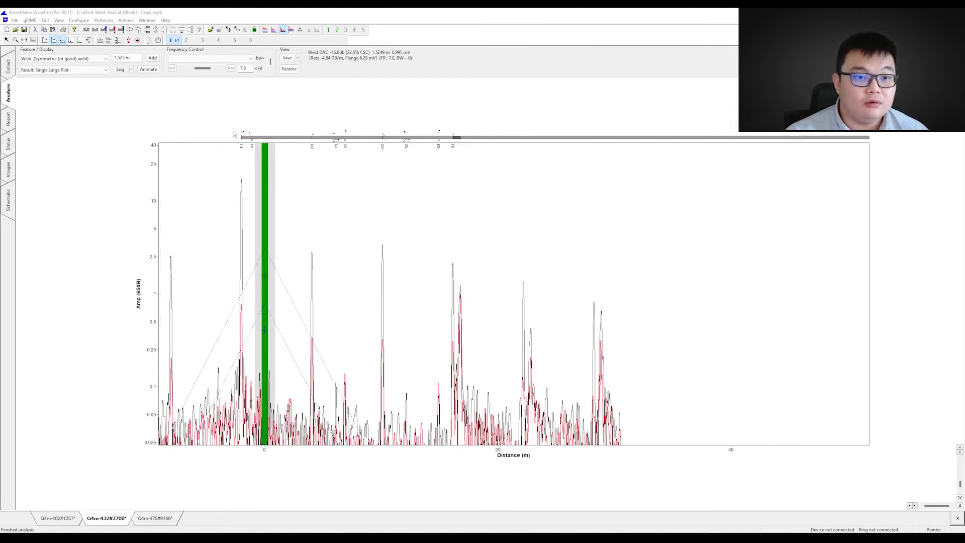
# For the G4m-432#3700 result, set the DAC start point to continuously change to match the Reverb amplitude
pyautogui.click(85, 19)
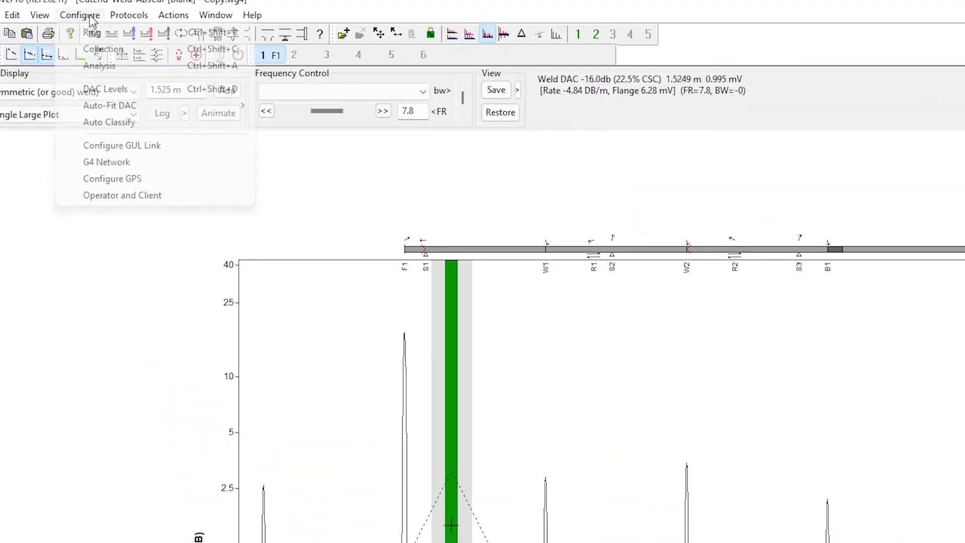
pyautogui.click(128, 87)
pyautogui.click(801, 356)
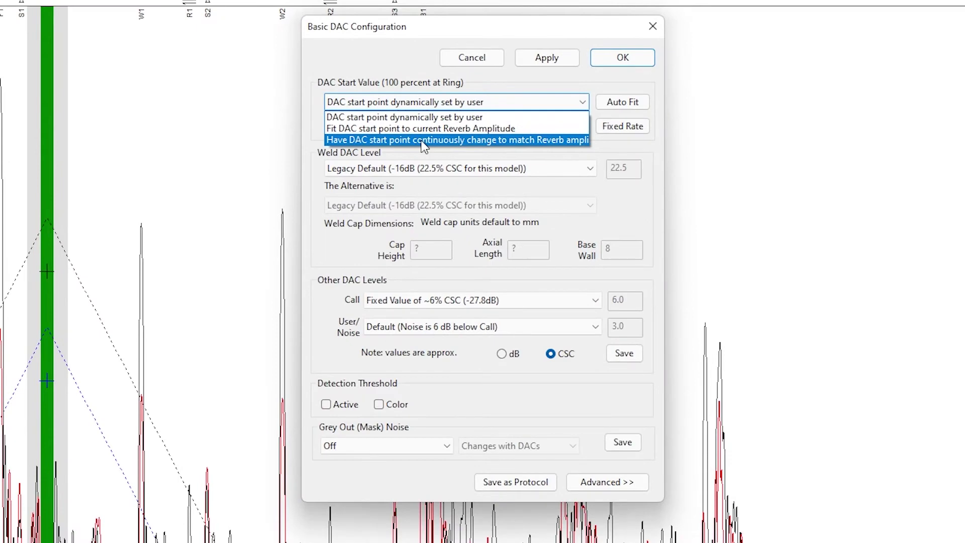
pyautogui.click(424, 139)
# Set the DAC rate to user-defined, frequency-dependent decay (Default) and the Weld DAC Level to Calculate From Marked Weld (via Reverb Calibration), applying the configuration
pyautogui.click(532, 128)
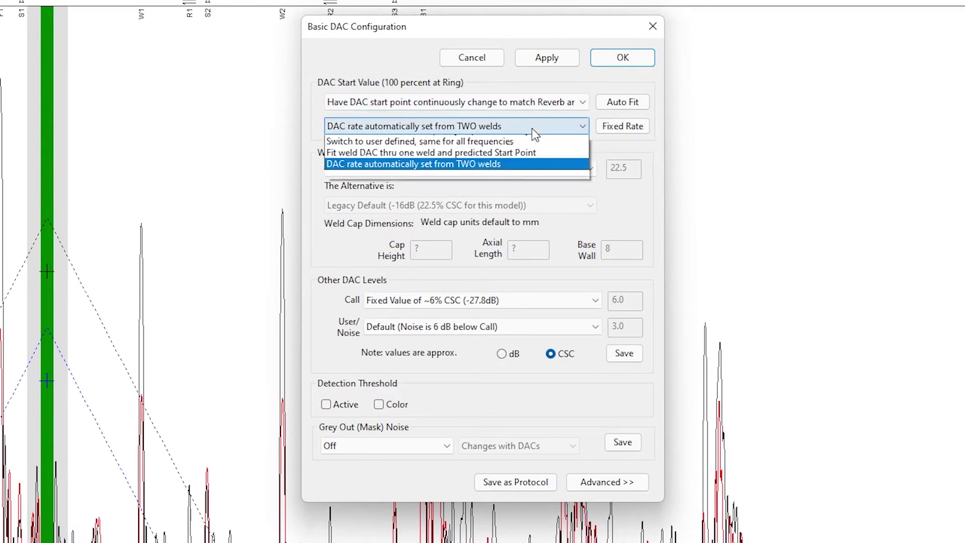
pyautogui.click(526, 141)
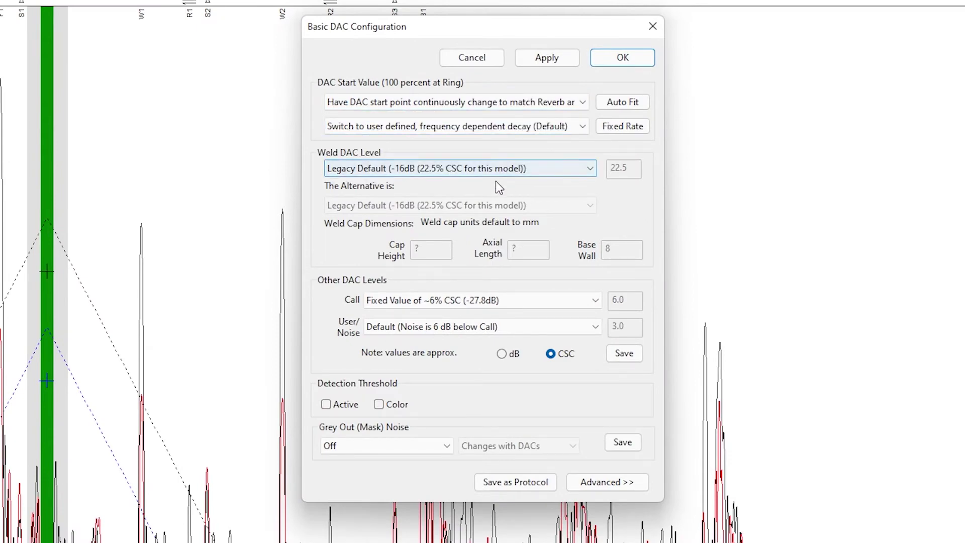
pyautogui.click(535, 166)
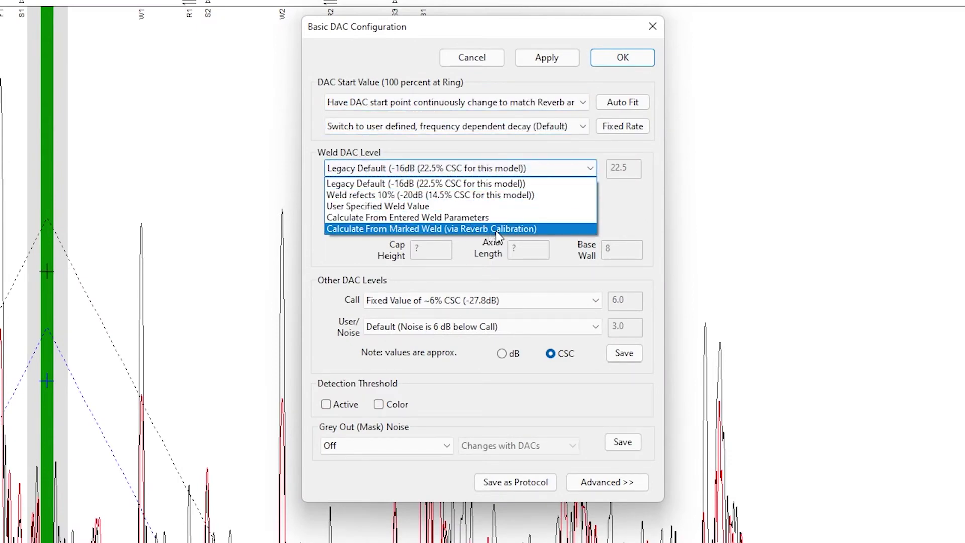
pyautogui.click(495, 229)
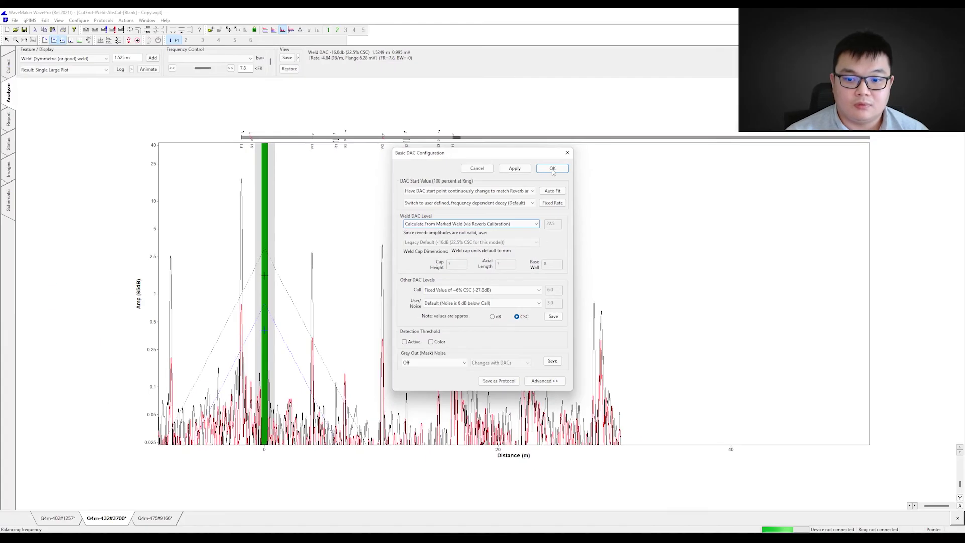
pyautogui.click(623, 58)
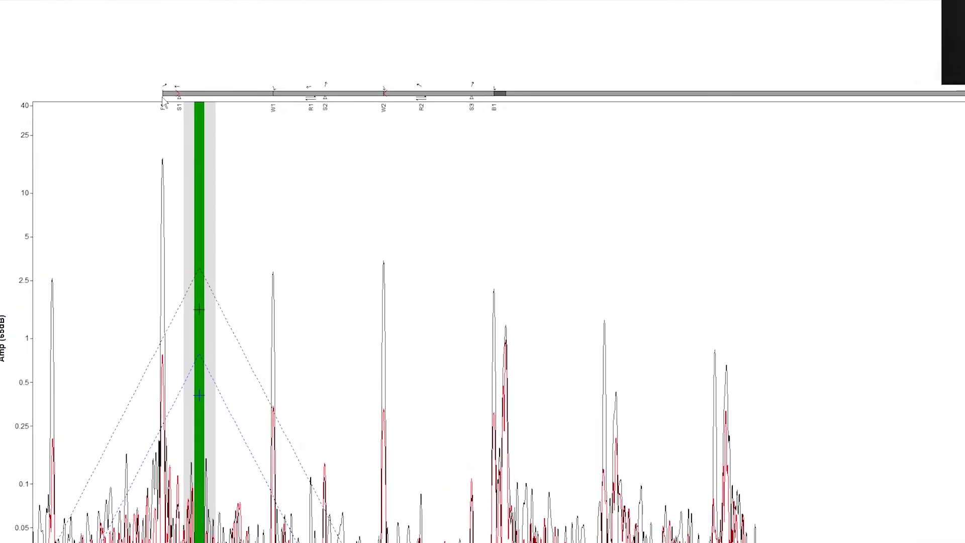
# Mark flange F1 and weld W1 as reverb references
pyautogui.rightClick(242, 142)
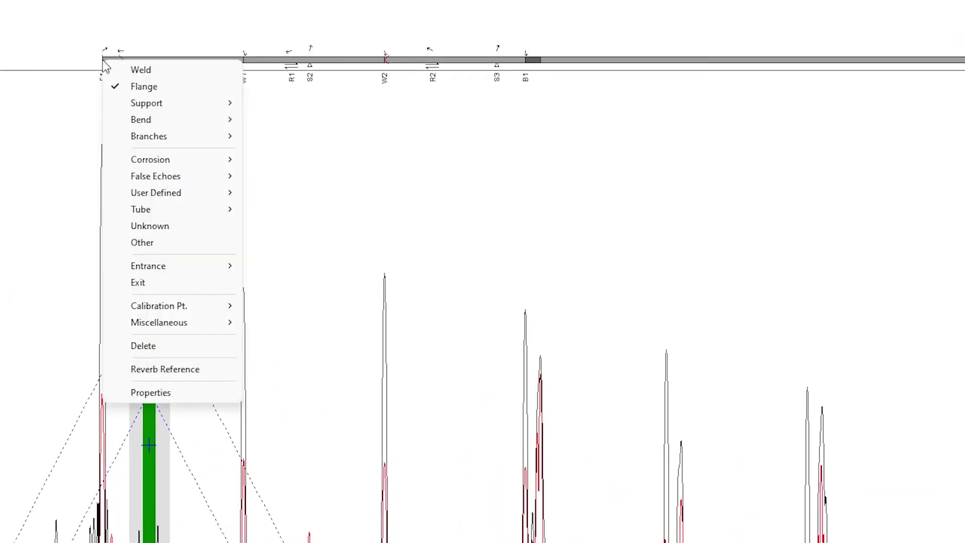
pyautogui.click(150, 369)
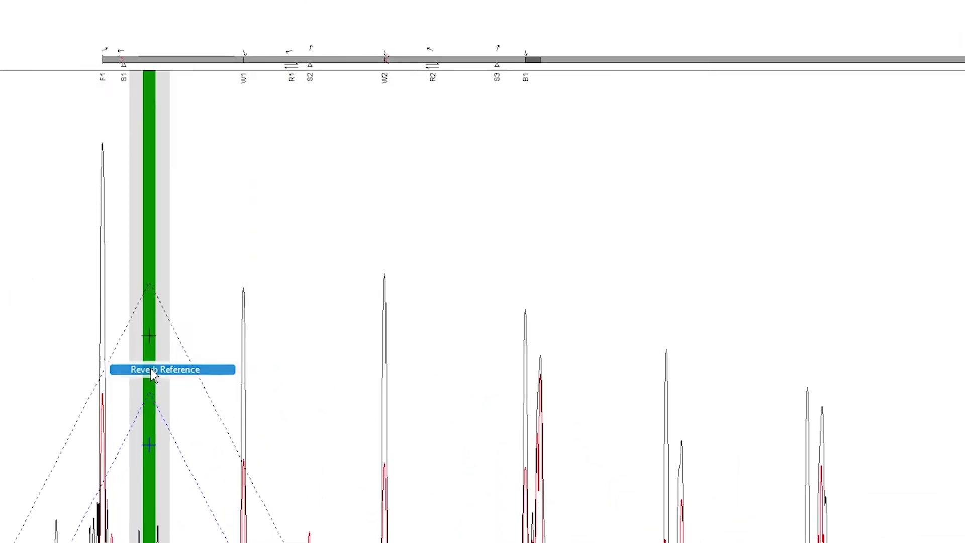
pyautogui.rightClick(247, 68)
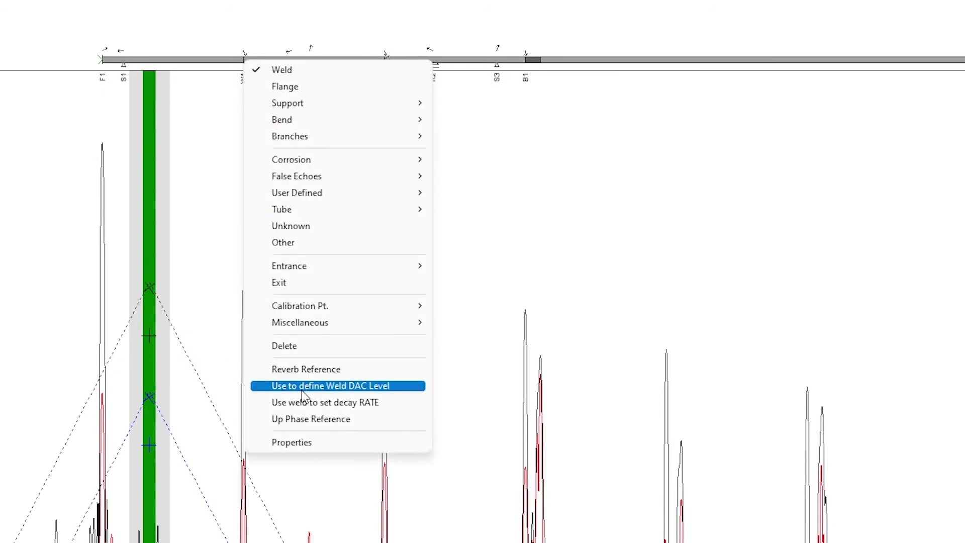
pyautogui.click(323, 373)
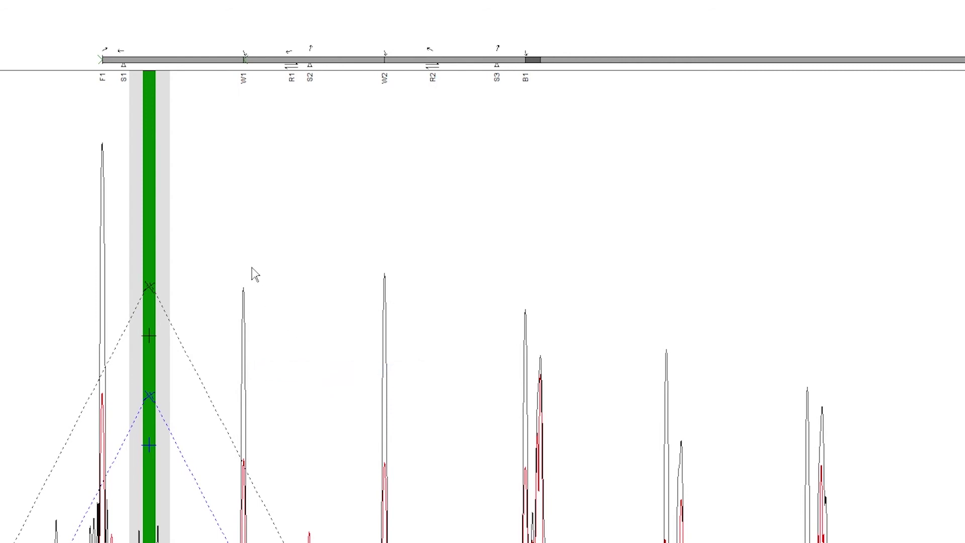
# Use weld W1 to define the Weld DAC Level and to set the decay rate, and check the decay-rate flag on weld W2
pyautogui.rightClick(247, 67)
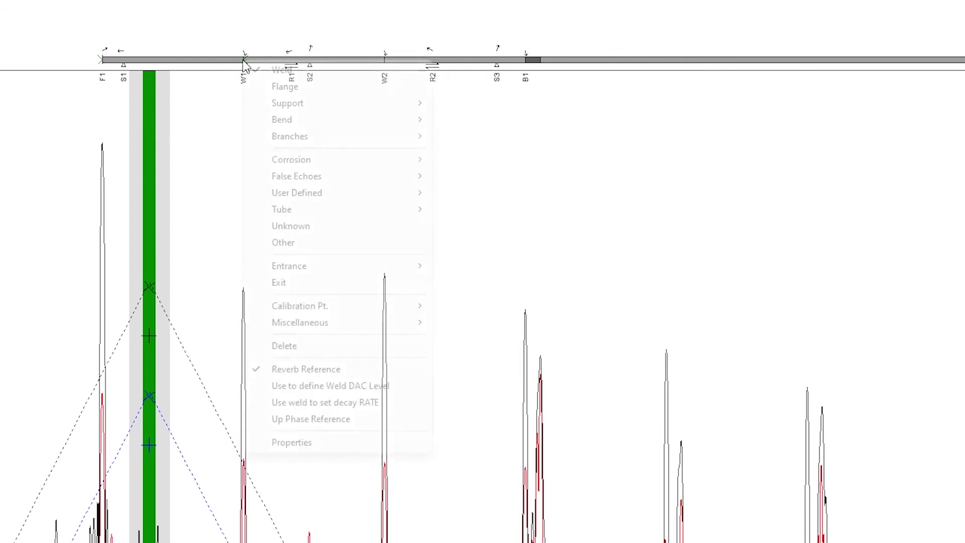
pyautogui.click(325, 389)
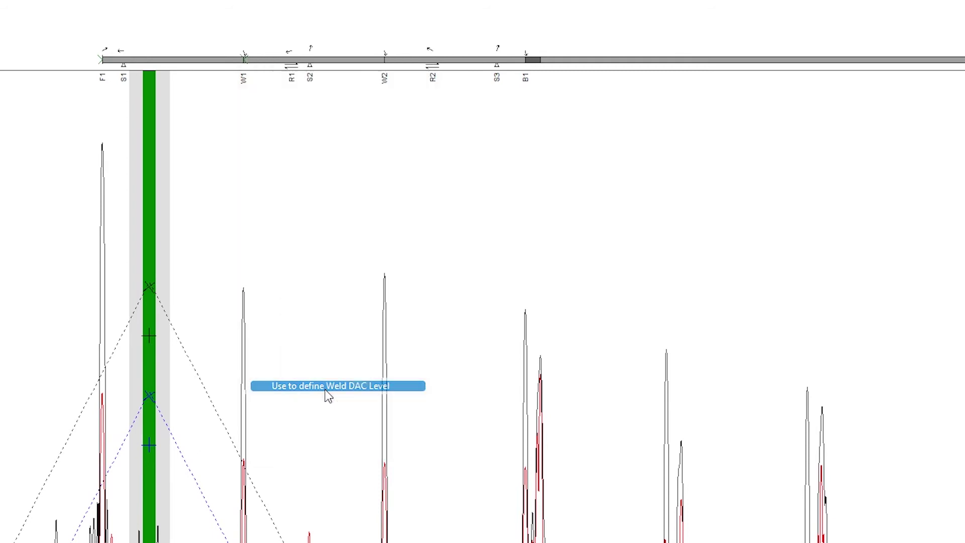
pyautogui.rightClick(245, 61)
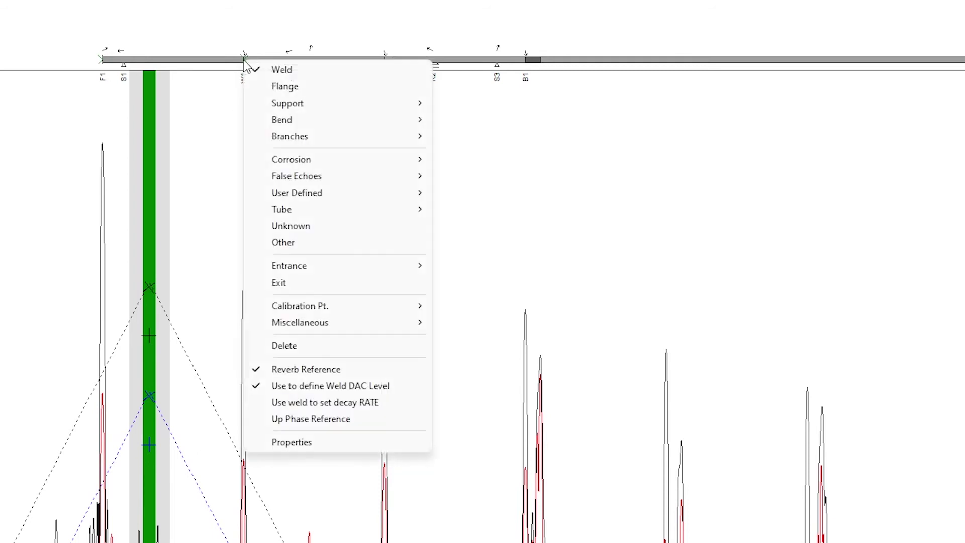
pyautogui.click(344, 405)
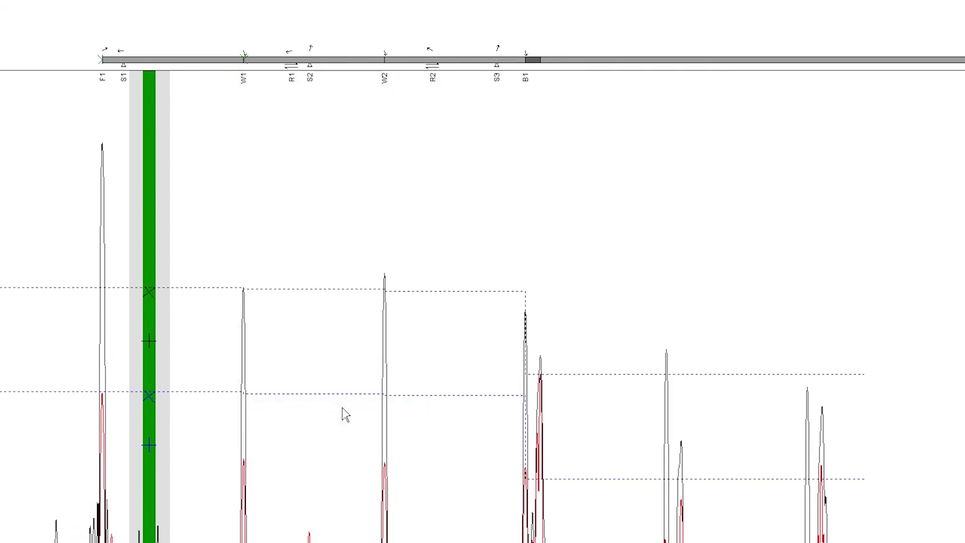
pyautogui.rightClick(385, 60)
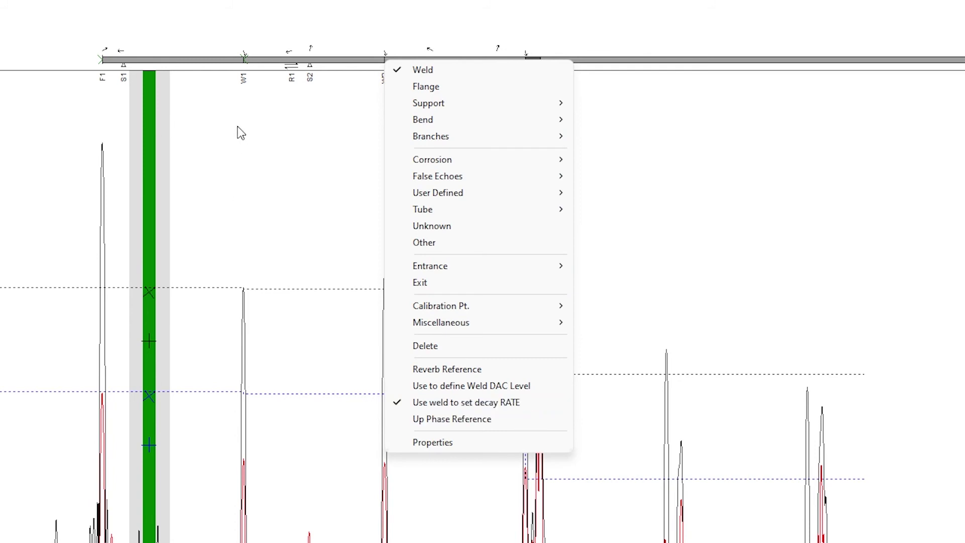
pyautogui.click(239, 246)
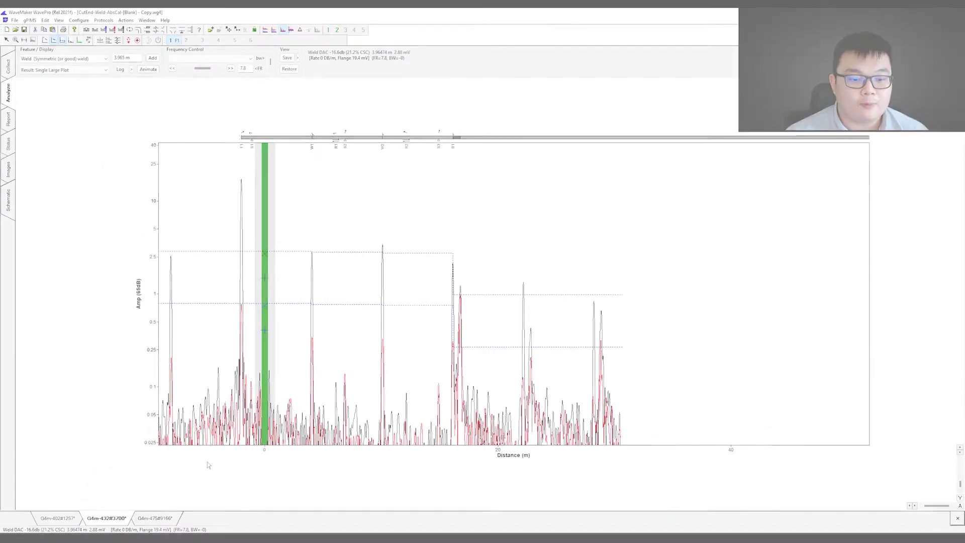
# Inspect the W1 peak and read the calibrated Weld DAC level and its CSC percentage
pyautogui.click(320, 254)
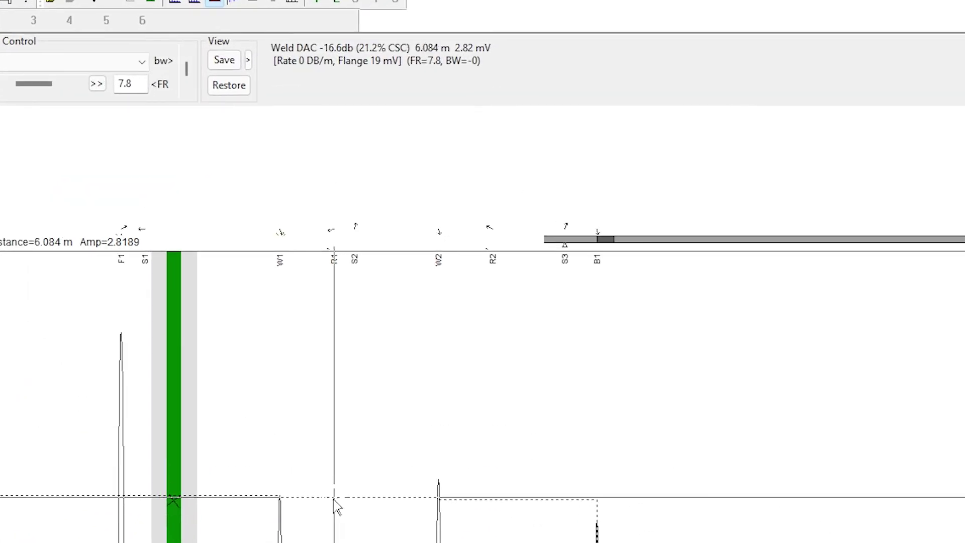
pyautogui.click(281, 498)
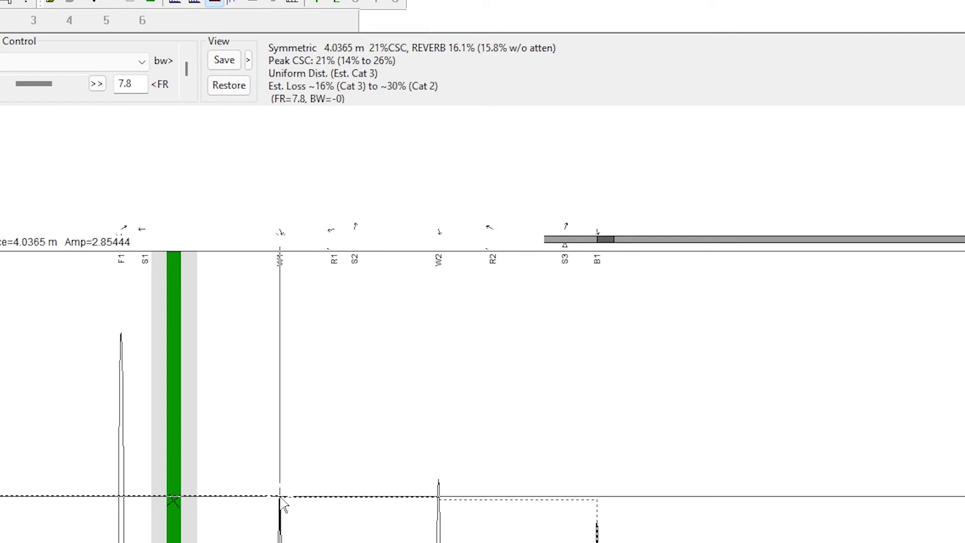
pyautogui.click(280, 499)
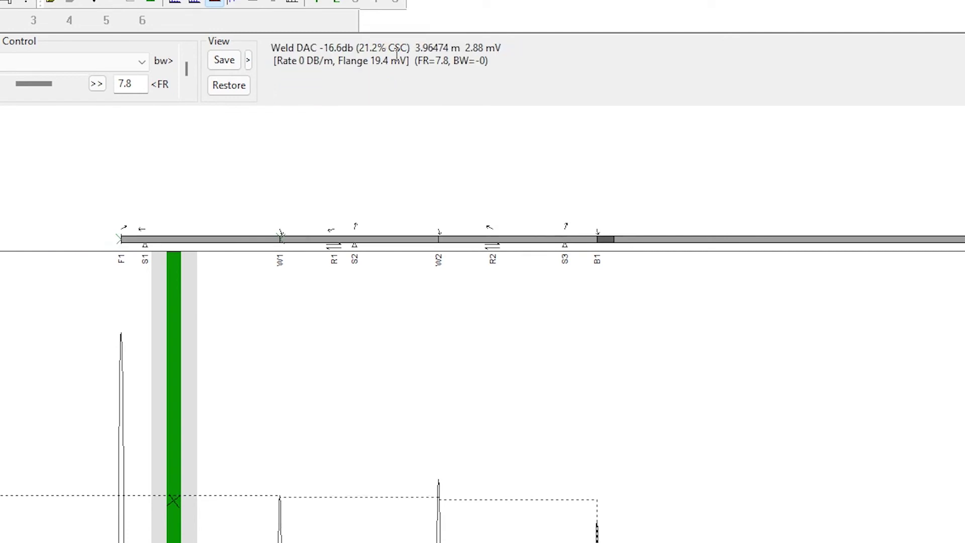
pyautogui.moveTo(407, 48); pyautogui.dragTo(364, 47)
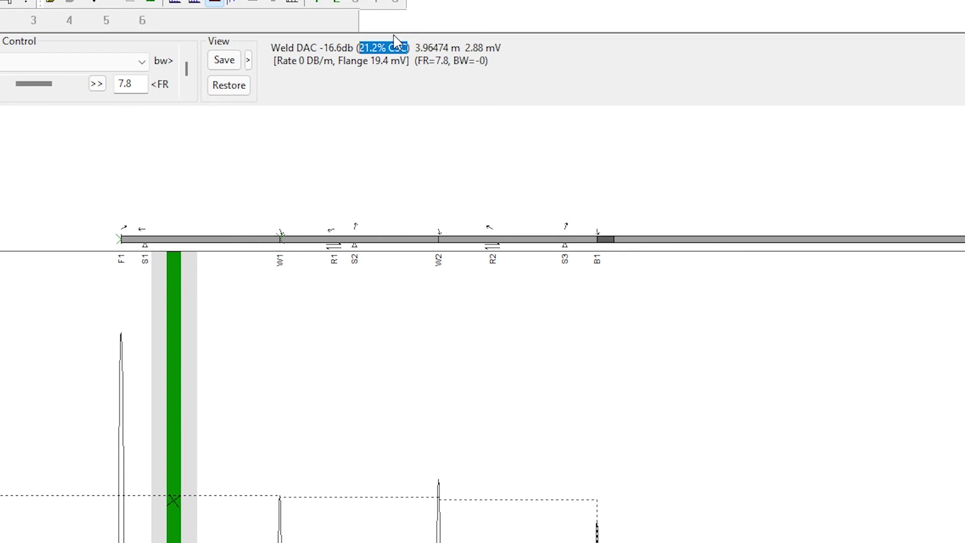
pyautogui.click(392, 60)
pyautogui.moveTo(409, 47); pyautogui.dragTo(364, 45)
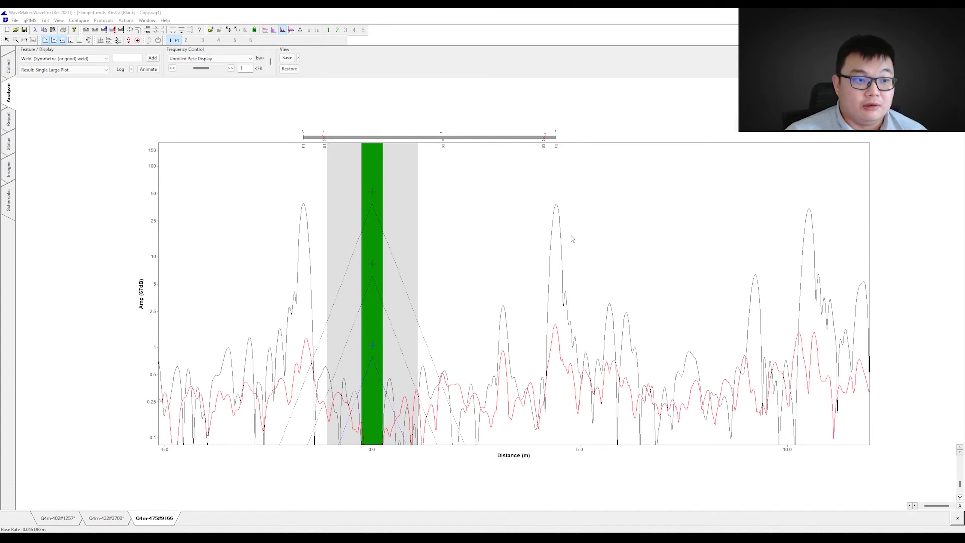
# For the flanged-ends result, set the DAC start point to continuously change to match the Reverb amplitude
pyautogui.click(79, 20)
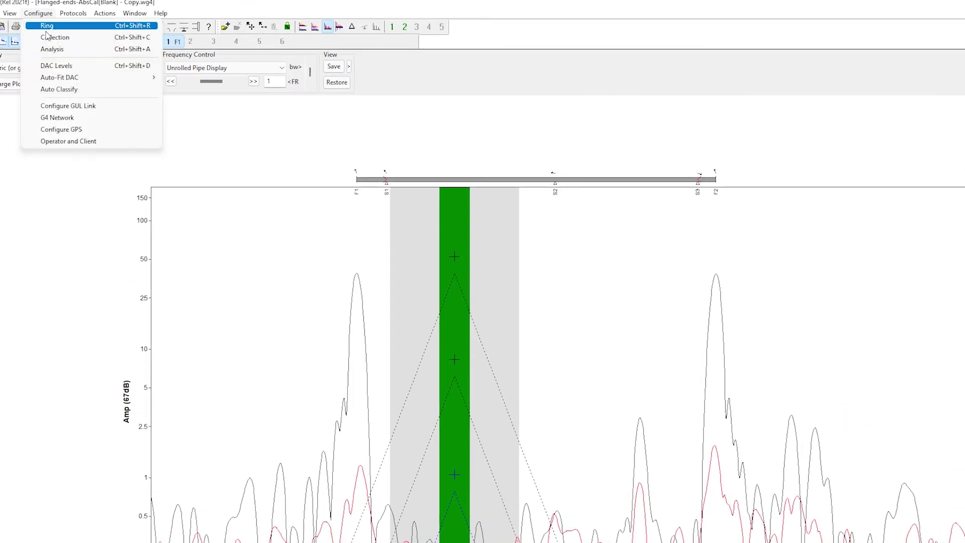
pyautogui.click(63, 65)
pyautogui.click(532, 257)
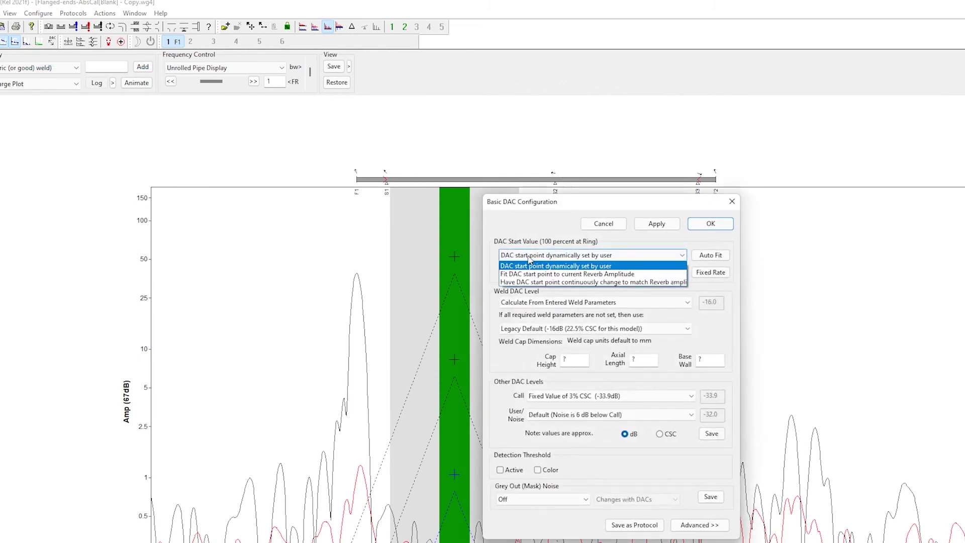
pyautogui.click(555, 283)
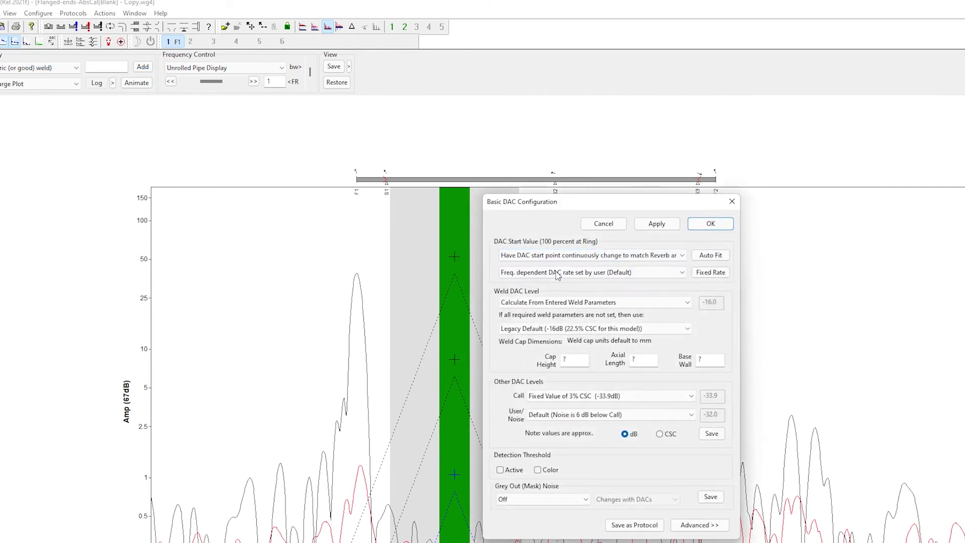
# Keep the frequency-dependent DAC rate set by user (Default) and set the Weld DAC Level to Calculate From Marked Weld (via Reverb Calibration), accepting the configuration
pyautogui.click(648, 274)
pyautogui.click(664, 280)
pyautogui.click(617, 303)
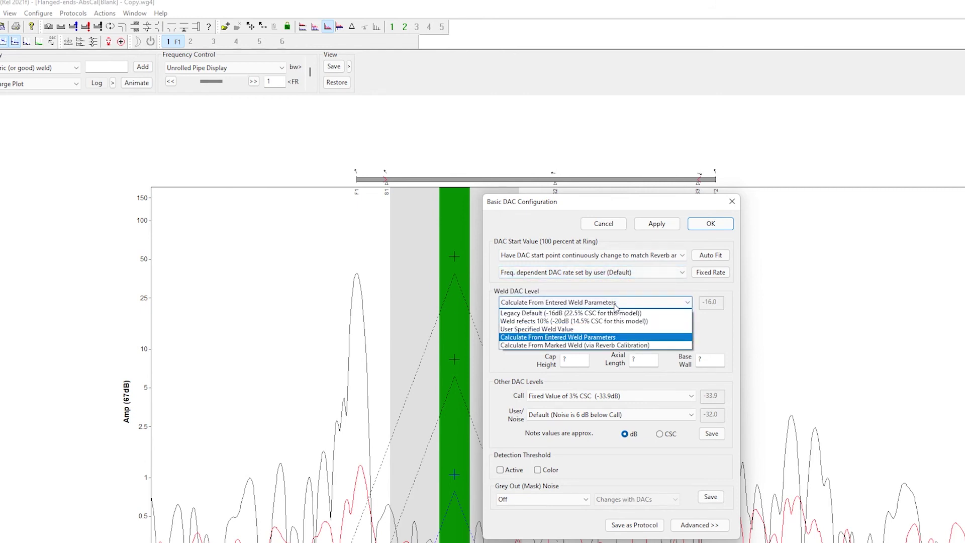
pyautogui.click(589, 346)
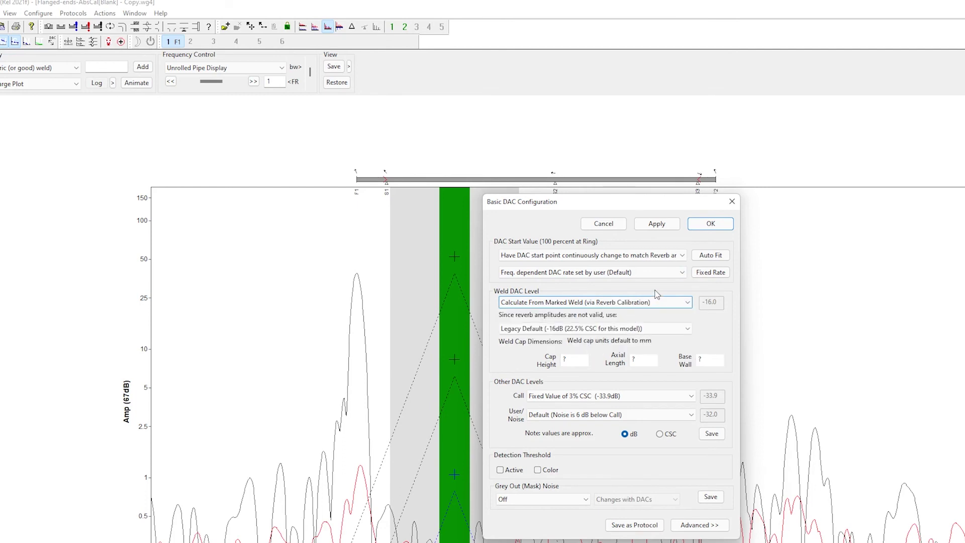
pyautogui.click(704, 226)
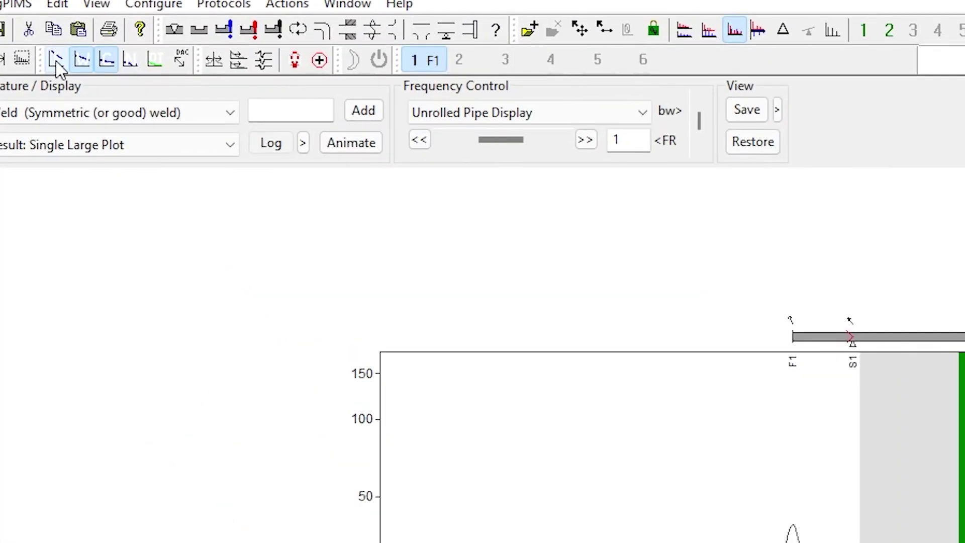
# Mark flanges F1 and F2 as reverb references
pyautogui.click(57, 60)
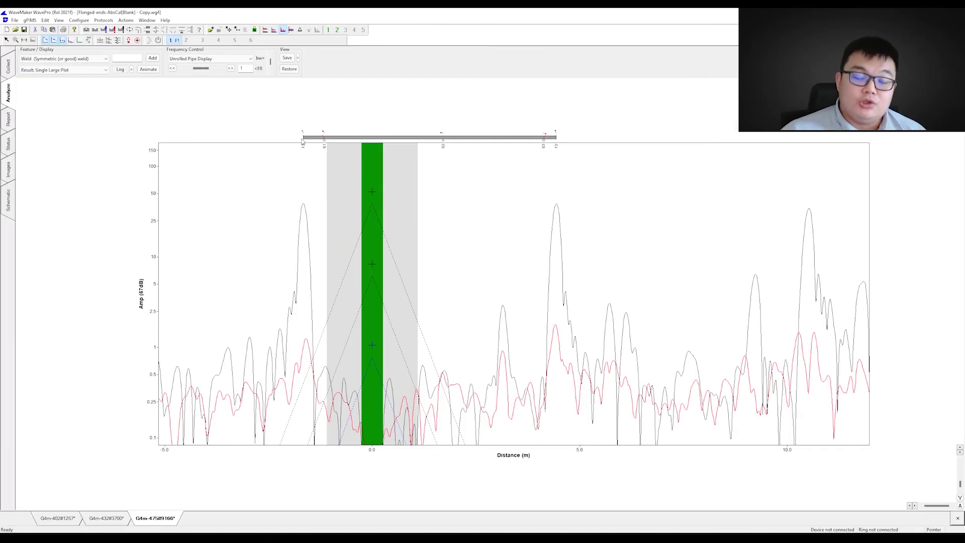
pyautogui.rightClick(202, 91)
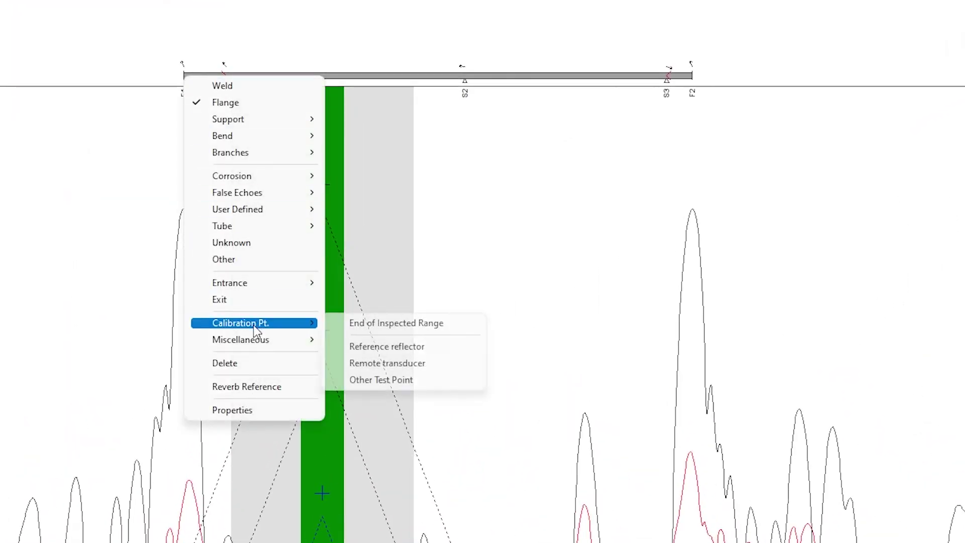
pyautogui.click(266, 388)
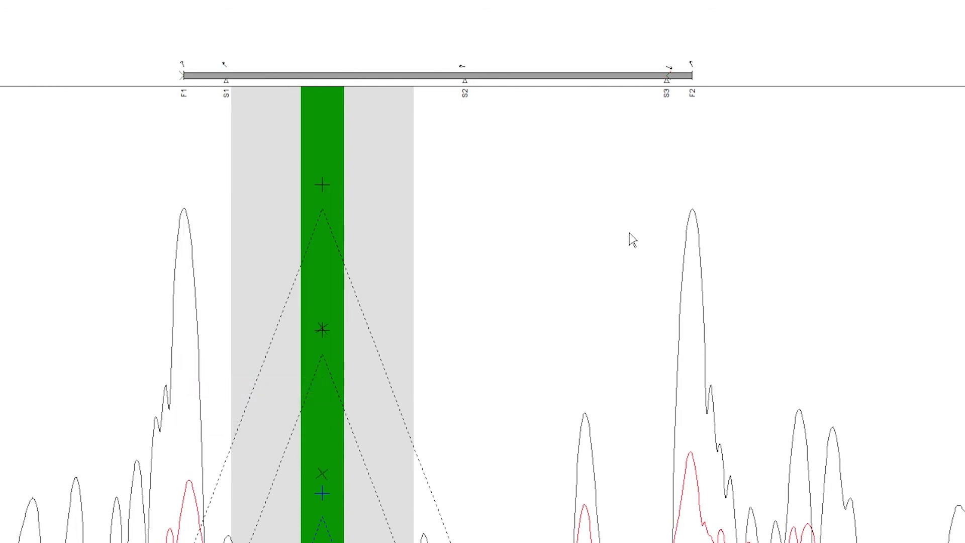
pyautogui.rightClick(693, 78)
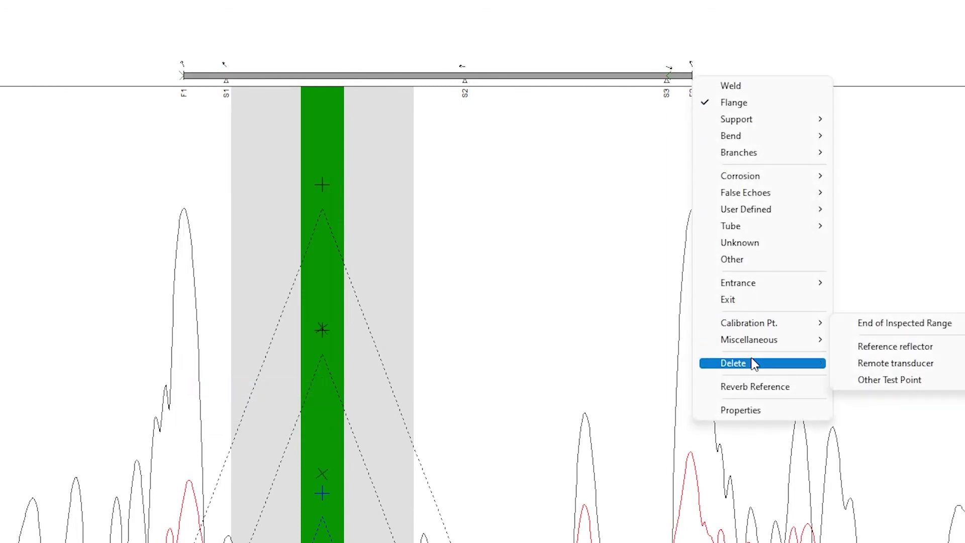
pyautogui.click(759, 391)
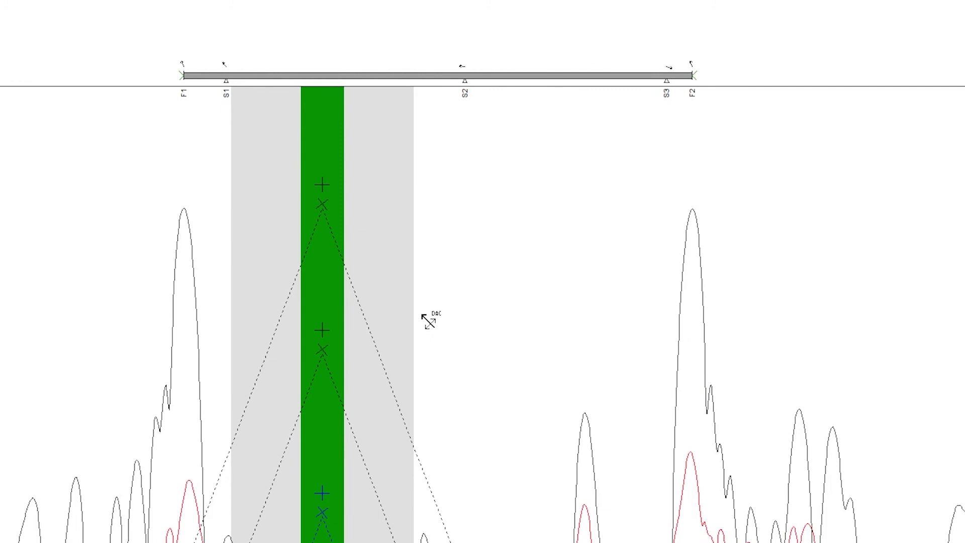
# Flatten the DAC decay manually until the flange DAC curve meets the F1 and F2 flange peaks
pyautogui.moveTo(345, 263); pyautogui.dragTo(503, 236)
pyautogui.moveTo(446, 224); pyautogui.dragTo(952, 209)
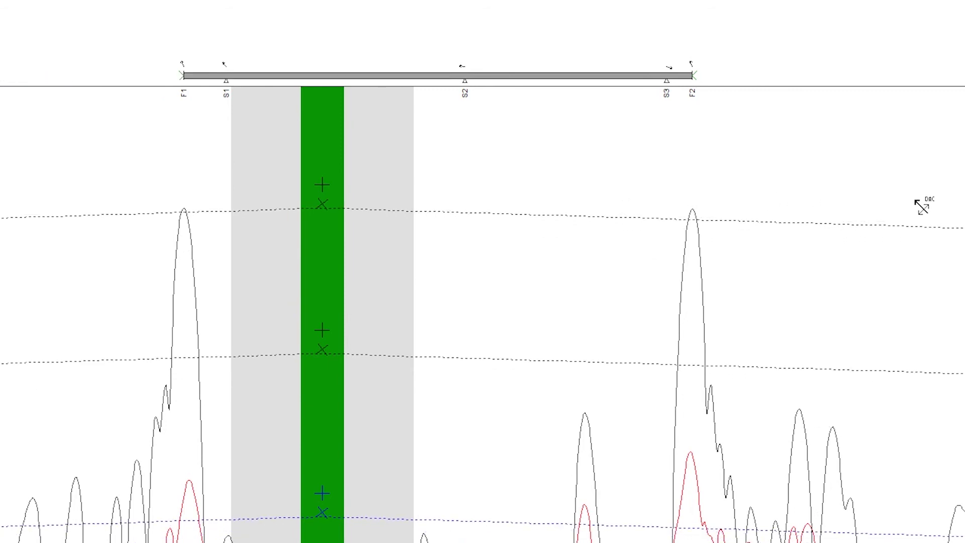
pyautogui.moveTo(710, 213); pyautogui.dragTo(577, 204)
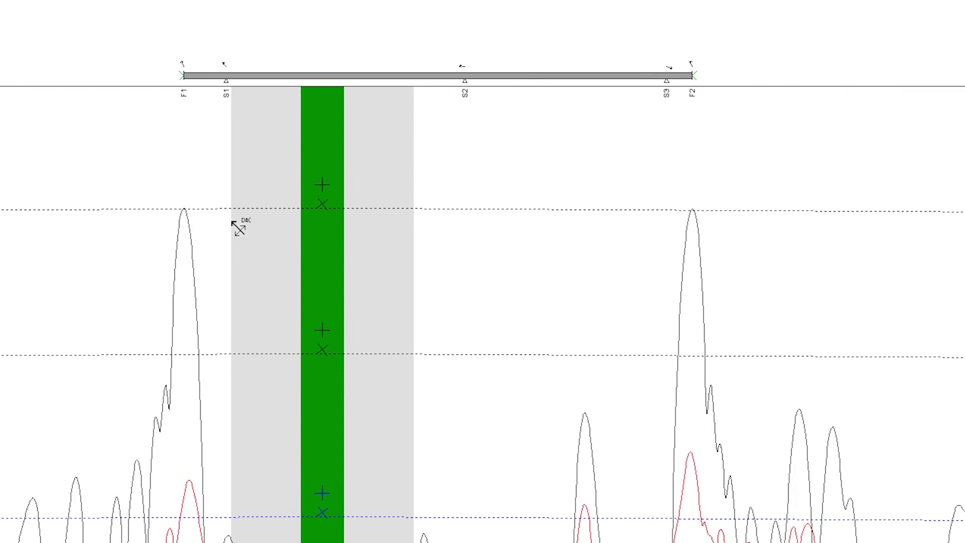